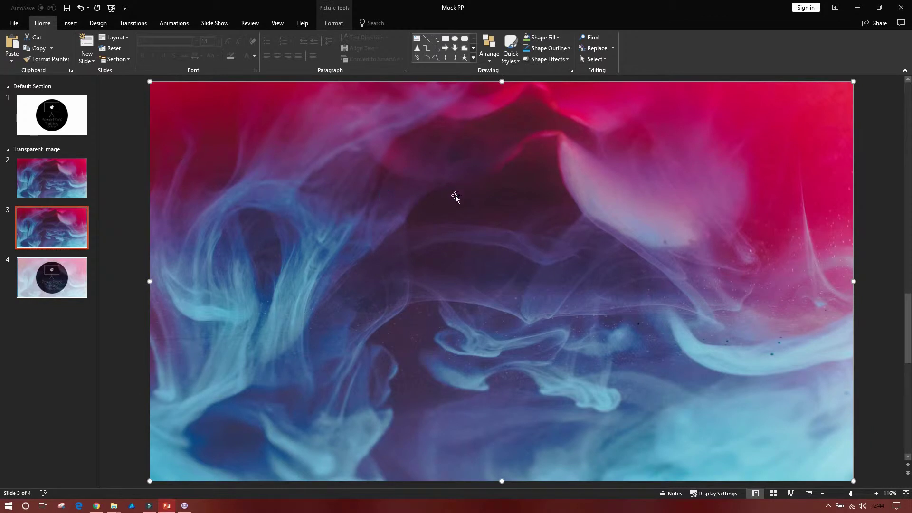
Open the Format Picture settings for the picture on slide 3 and examine its fill options for a transparency setting
right_click(455, 195)
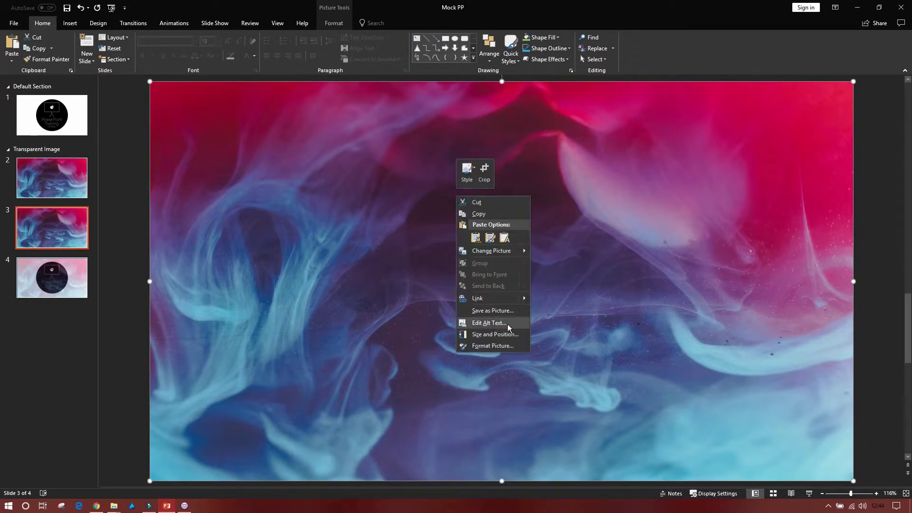
left_click(497, 346)
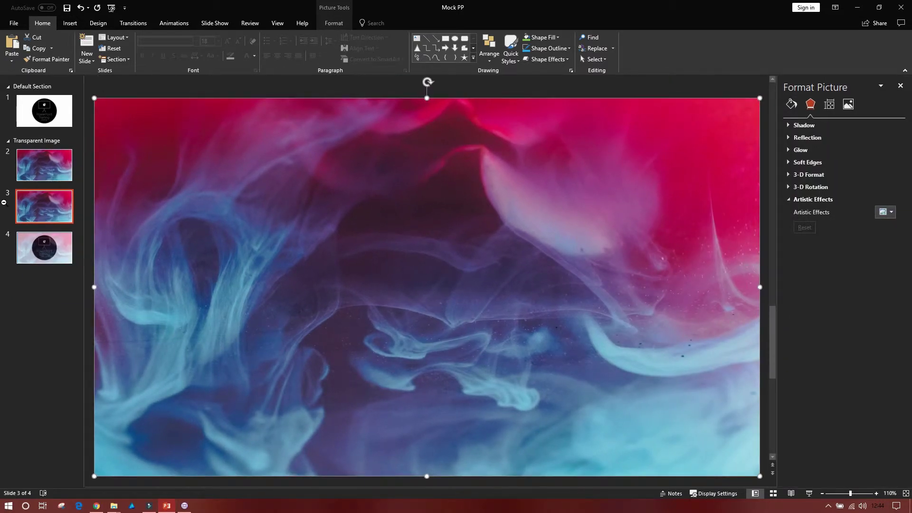
left_click(791, 104)
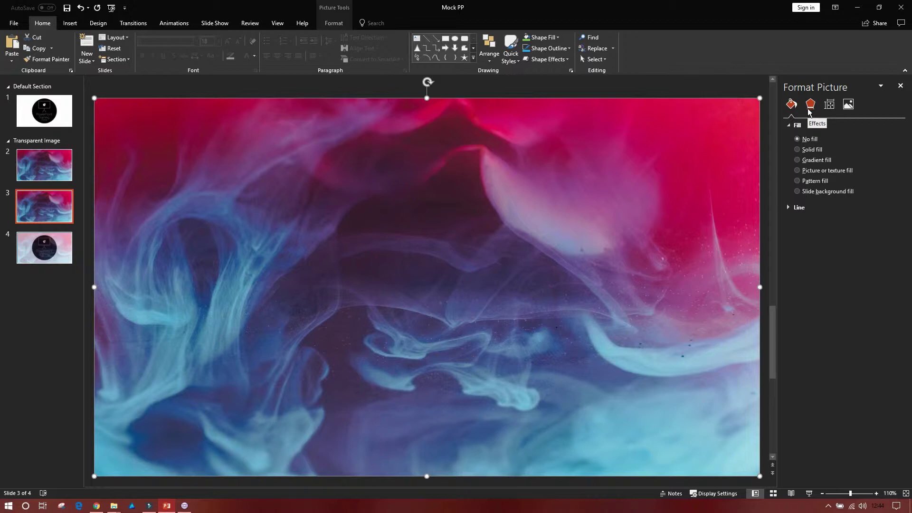
Add a new slide after slide 4 and draw a rectangle covering the whole slide
right_click(27, 307)
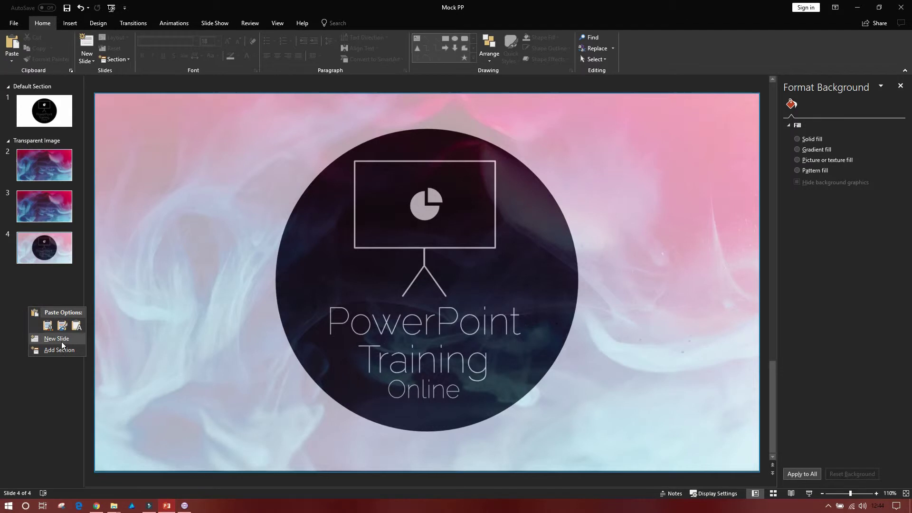
left_click(61, 339)
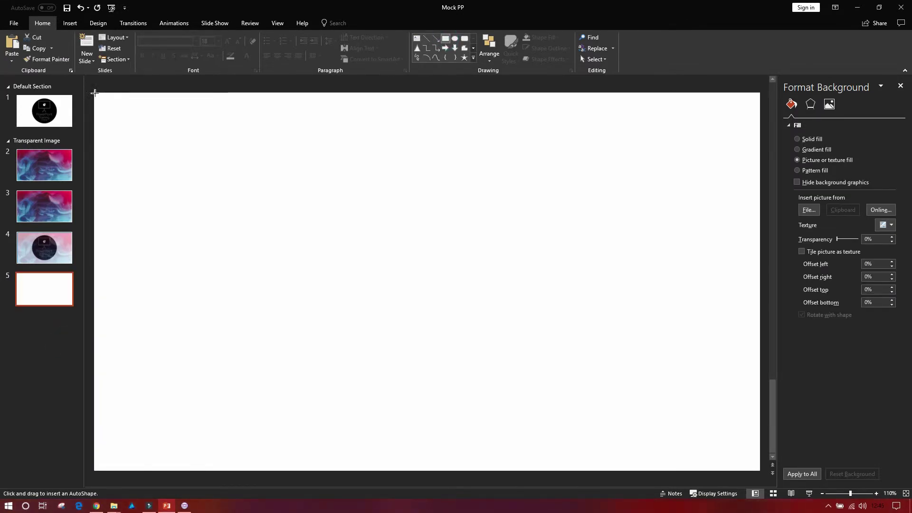
left_click_drag(94, 93, 760, 476)
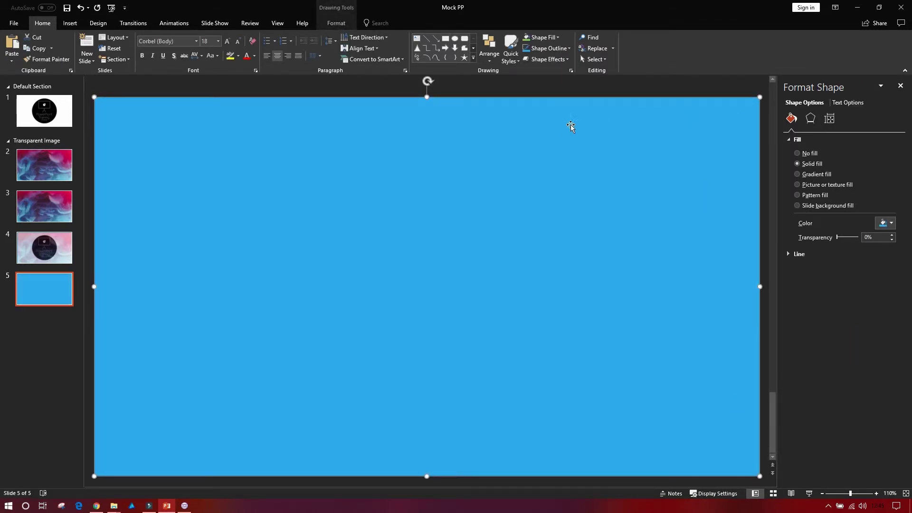
Fill the rectangle on slide 5 with the picture file ruvim-noga-711147-unsplash from the Downloads folder
right_click(451, 320)
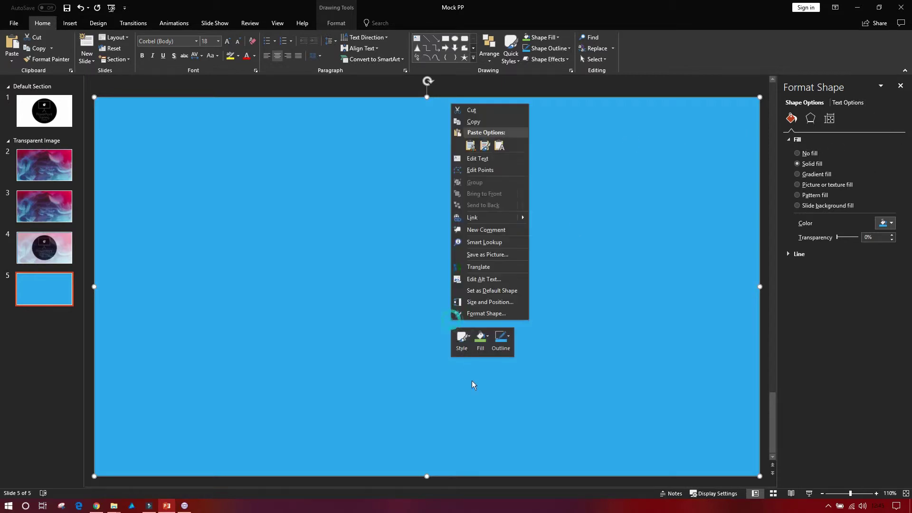
left_click(475, 313)
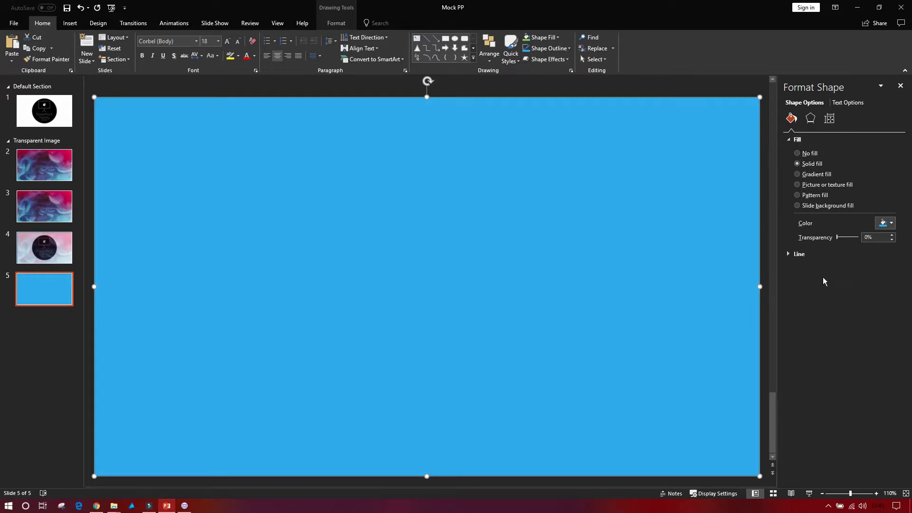
left_click(796, 185)
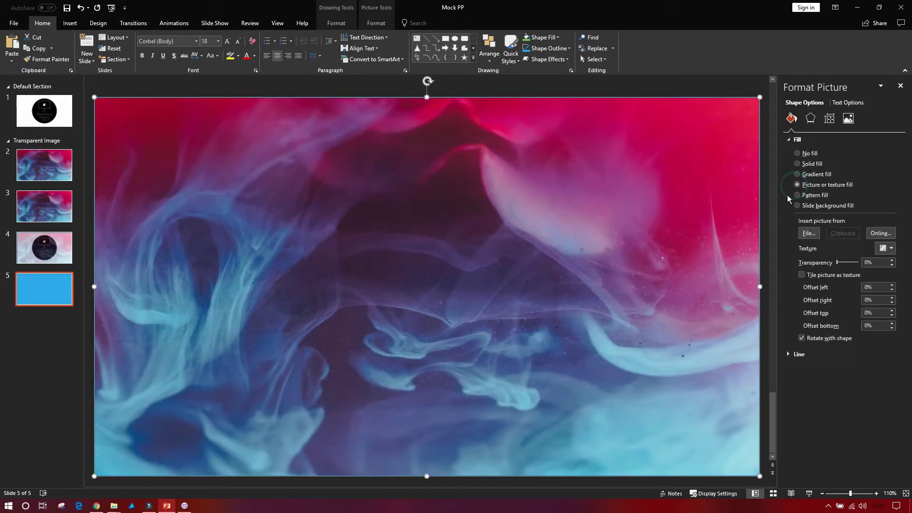
left_click(809, 234)
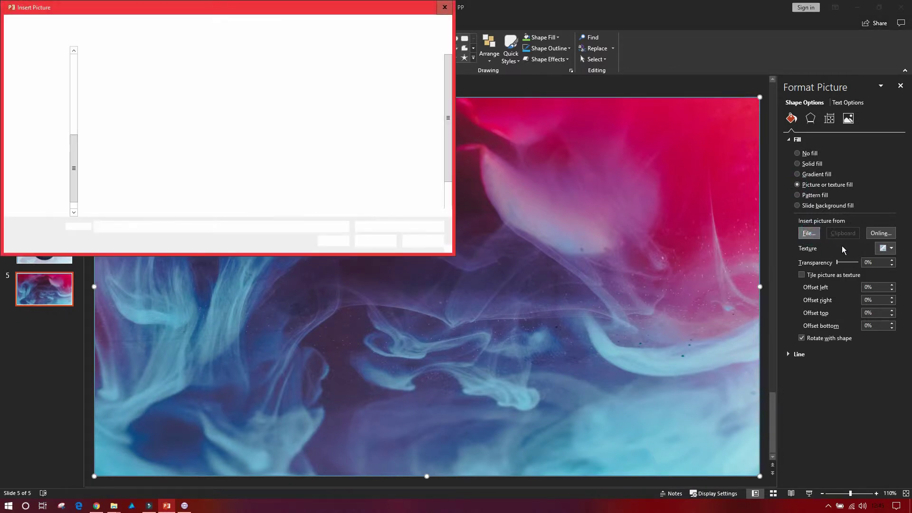
scroll(292, 149, "down", 1)
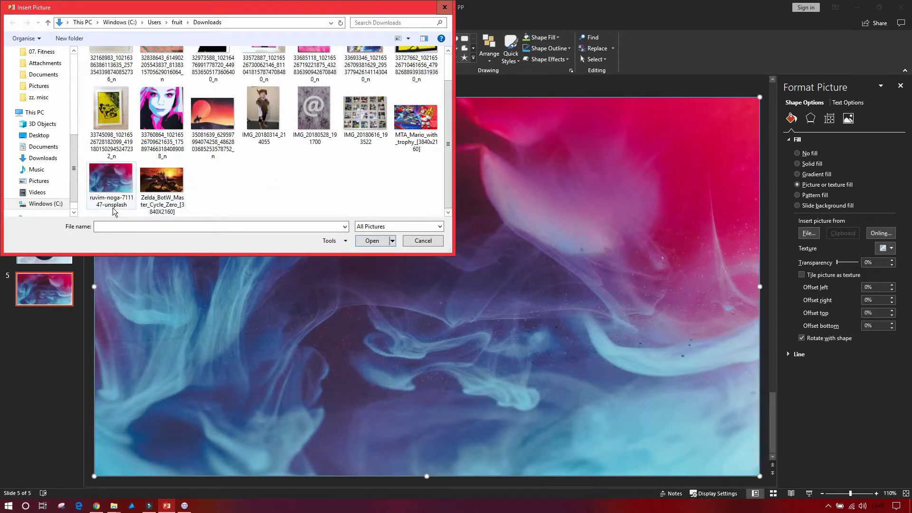
double_click(124, 182)
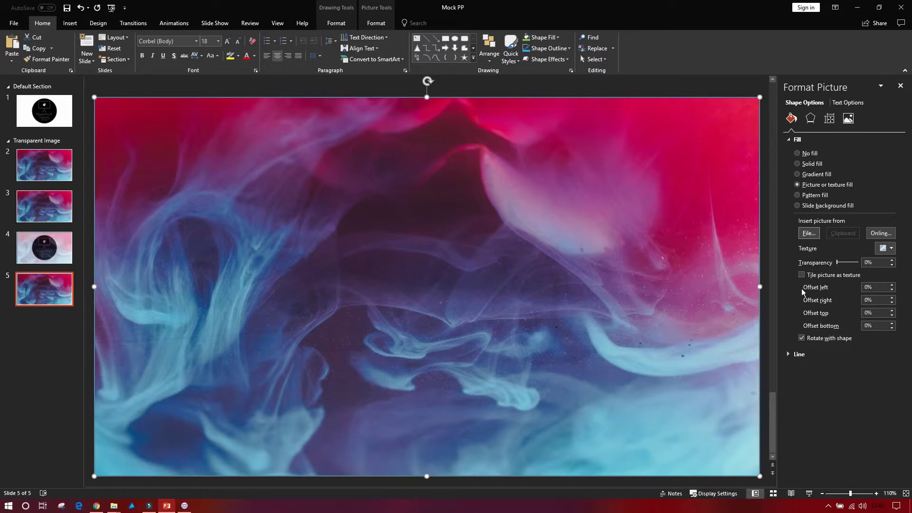
Set the picture-filled rectangle's outline to No line and close its formatting settings
left_click(788, 354)
left_click(807, 369)
left_click(883, 440)
left_click(900, 86)
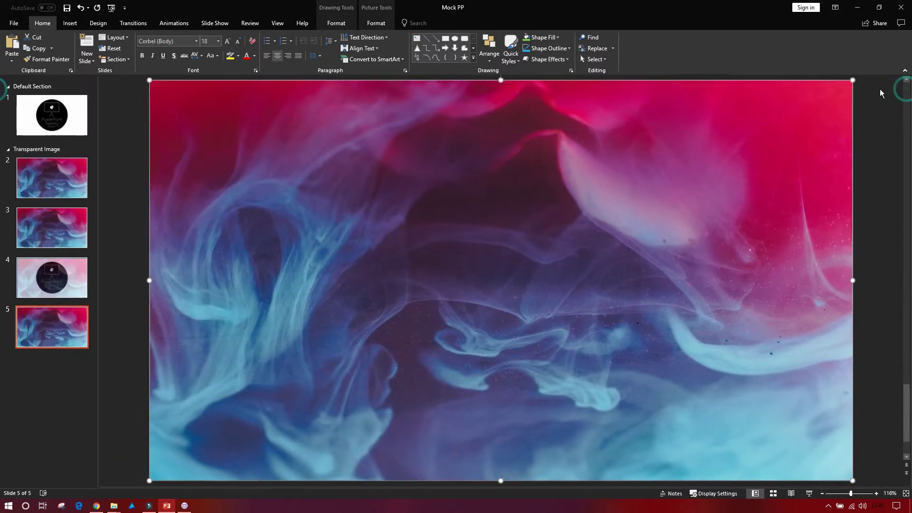
left_click(880, 114)
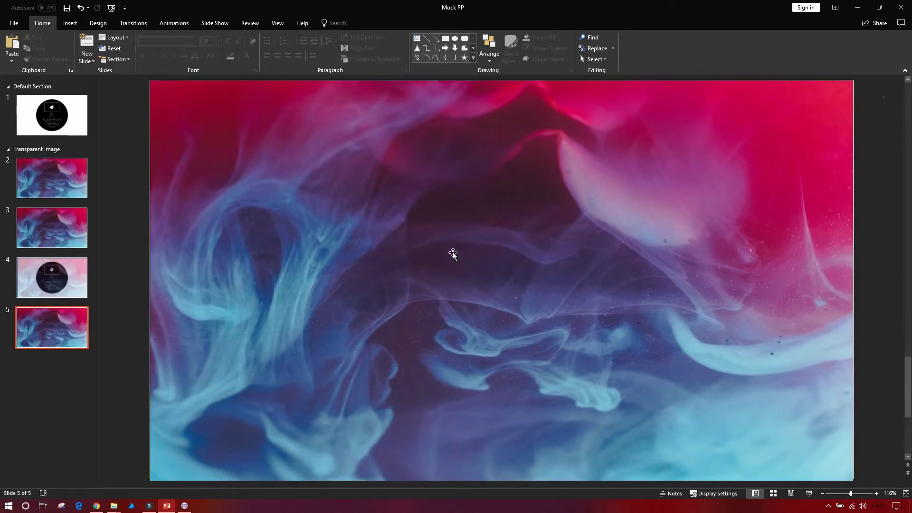
Set the picture fill transparency of the rectangle on slide 5 to 66%
right_click(355, 261)
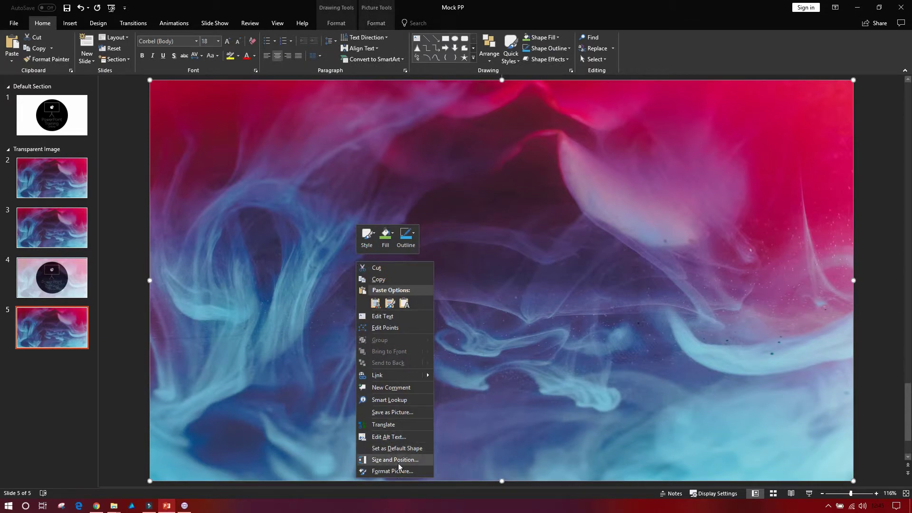
left_click(398, 471)
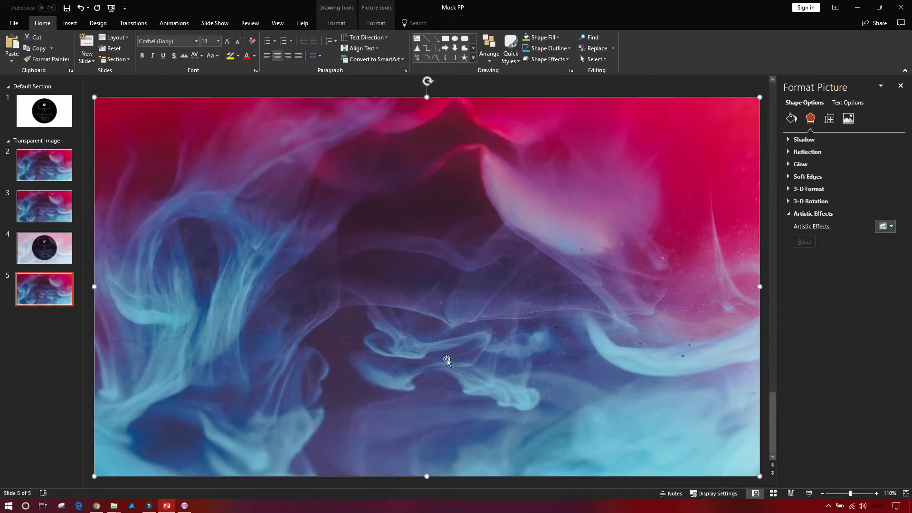
left_click(792, 119)
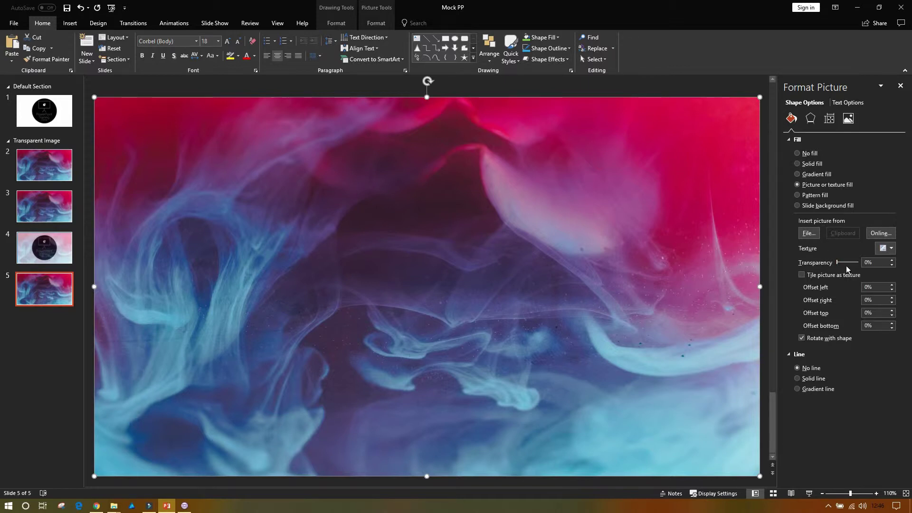
left_click_drag(837, 264, 849, 267)
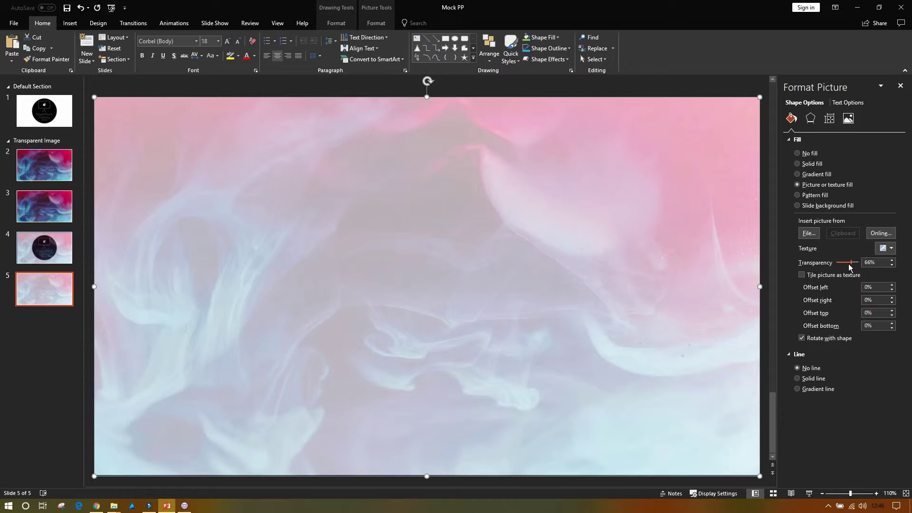
Add a text box reading "Hello All" on slide 5 and place it near the slide's centre
left_click(44, 247)
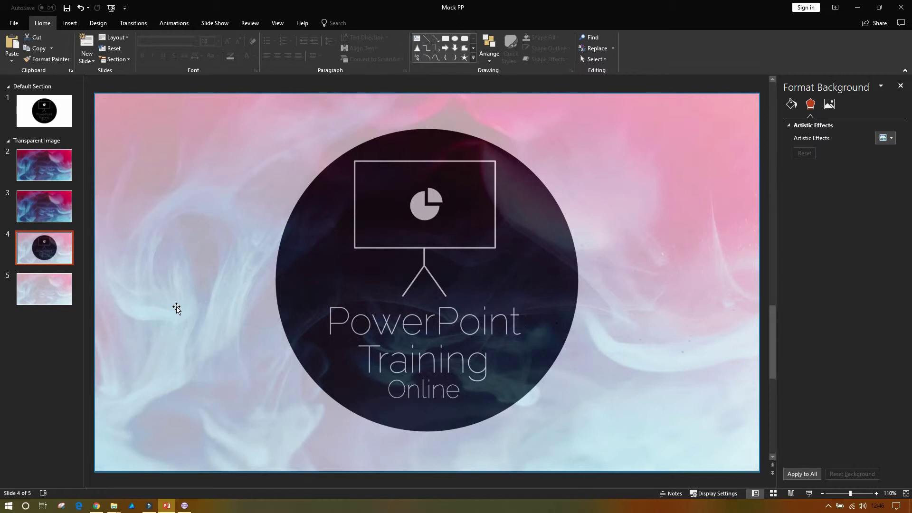
key("Down")
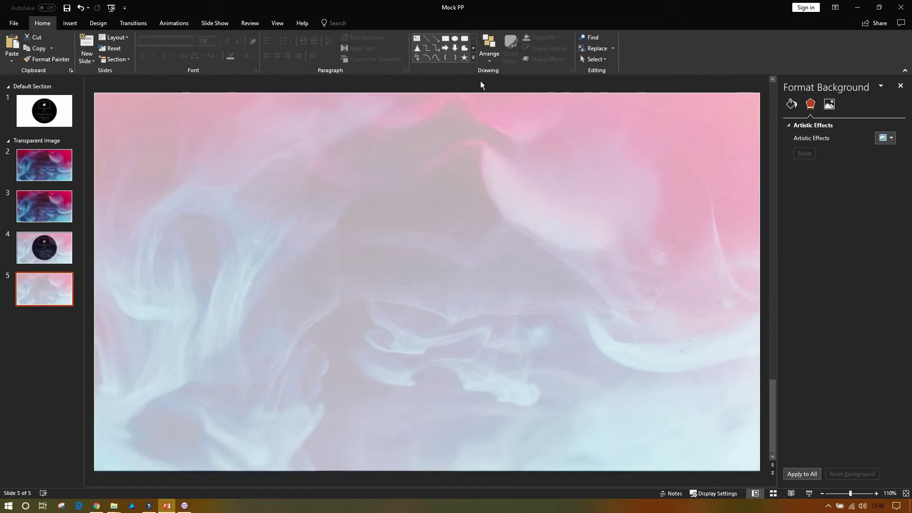
left_click(417, 38)
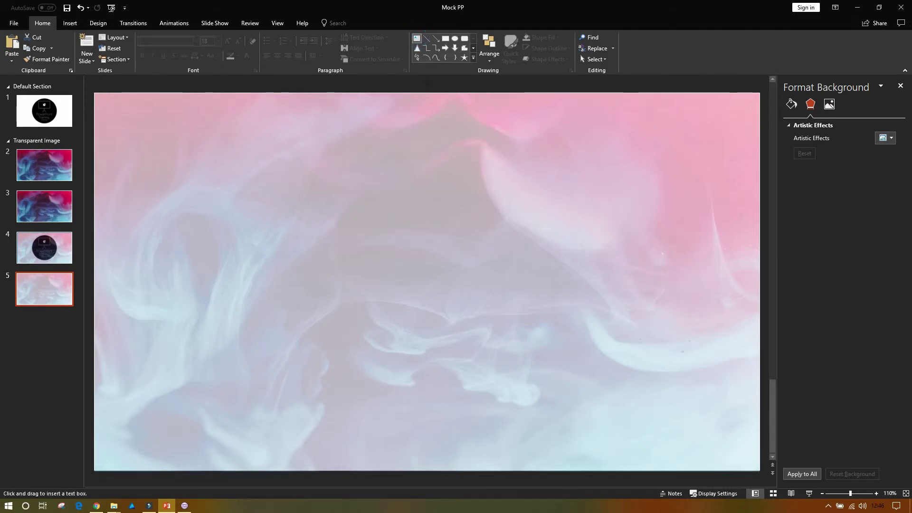
left_click(428, 90)
type("Hello All")
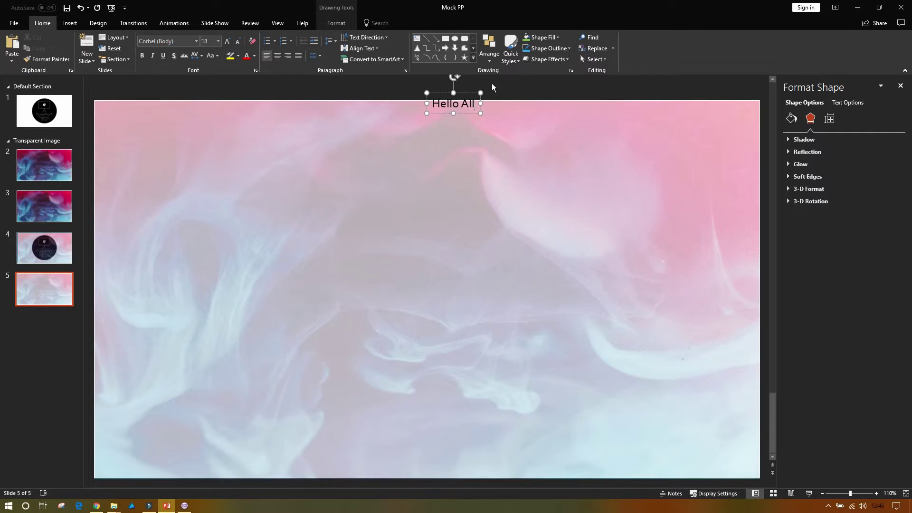
left_click_drag(479, 101, 451, 232)
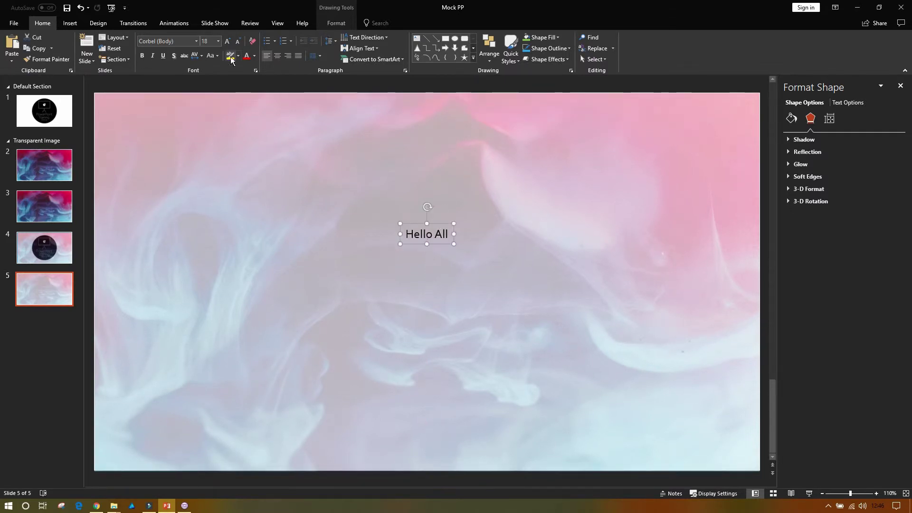
Enlarge the "Hello All" text to font size 239 and centre its text box on the slide
left_click(218, 41)
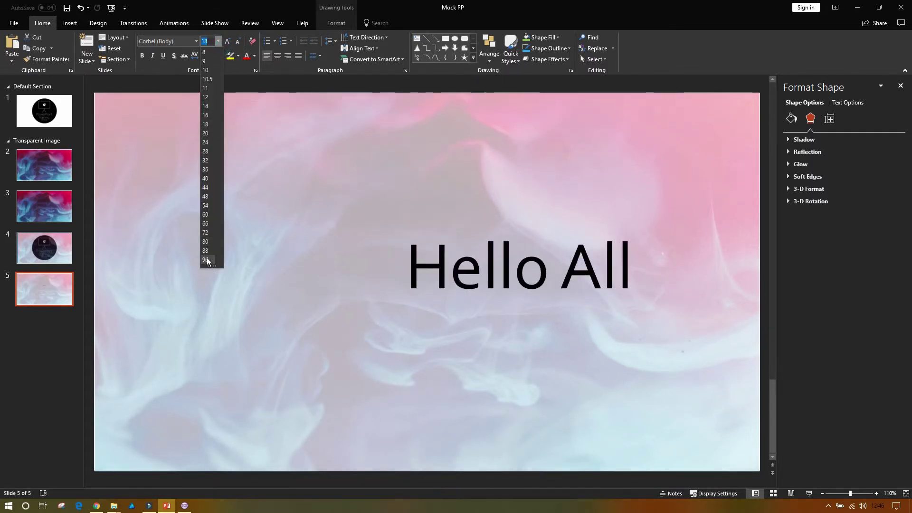
left_click(207, 260)
left_click(227, 42)
left_click(227, 41)
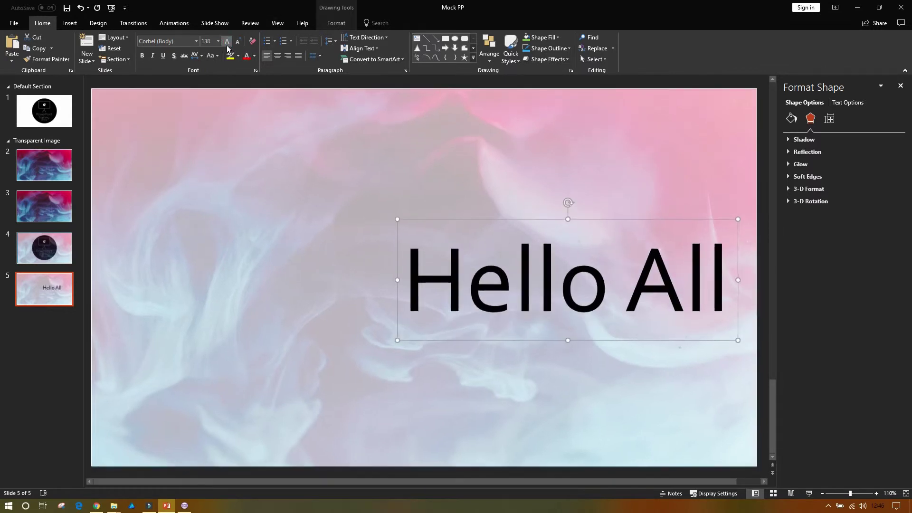
left_click(227, 42)
left_click(227, 41)
left_click(227, 41)
left_click_drag(536, 214, 281, 166)
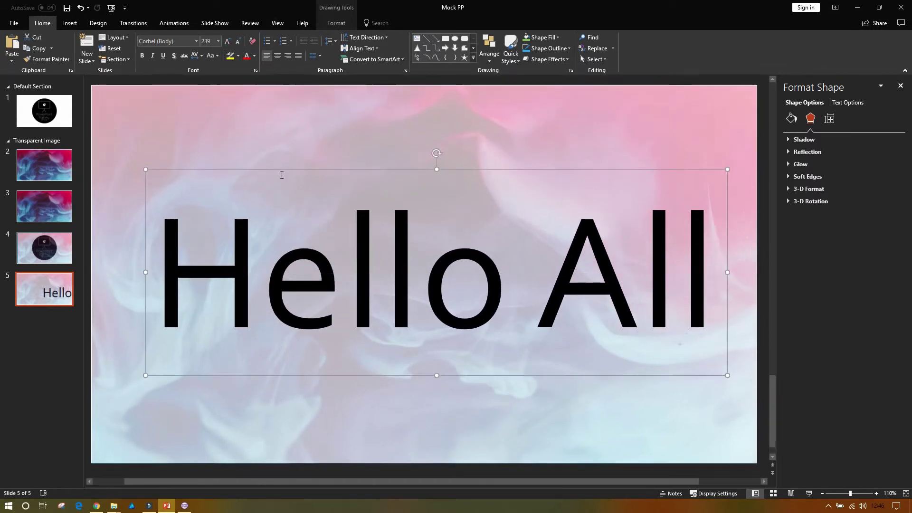
Send the "Hello All" text box to the back, behind the transparent picture, and select the picture
right_click(383, 171)
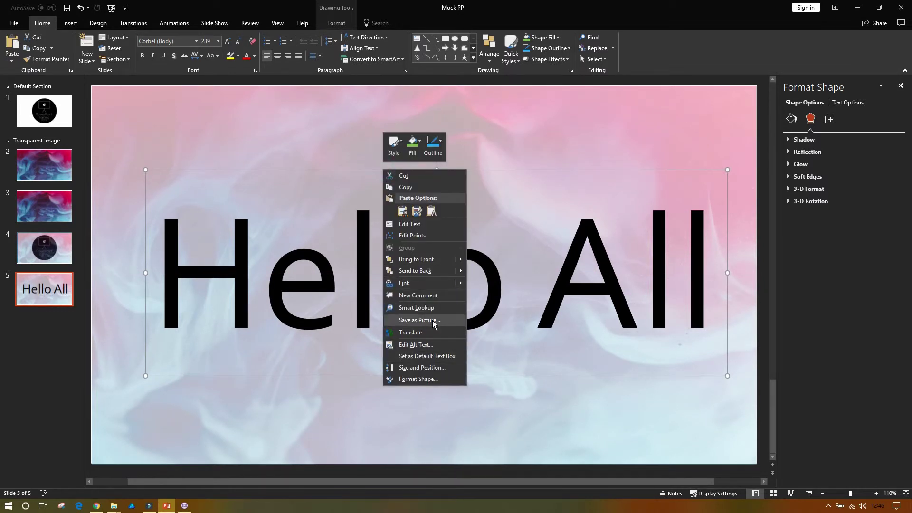
left_click(418, 271)
left_click(410, 85)
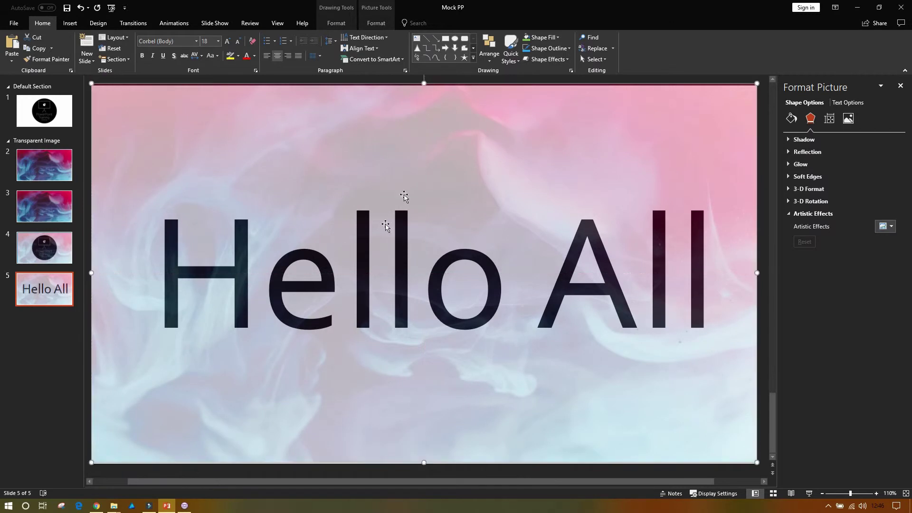
Move the transparent picture down and to the left so the final letter of "Hello All" is uncovered
left_click_drag(456, 115, 415, 142)
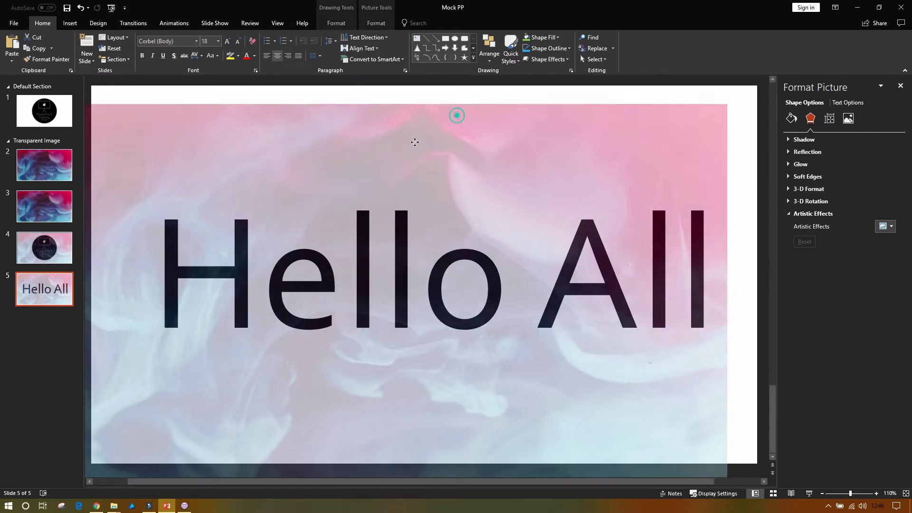
left_click_drag(688, 170, 666, 187)
left_click(695, 230)
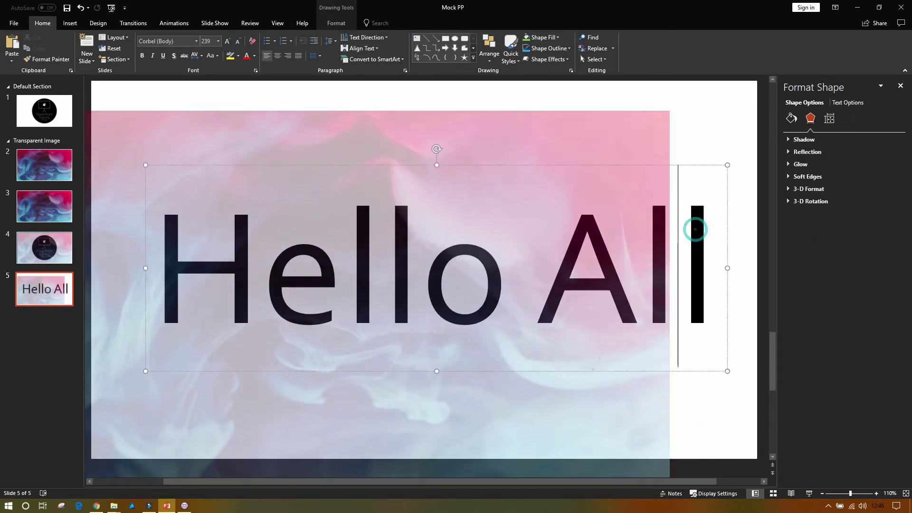
left_click(631, 164)
left_click(698, 210)
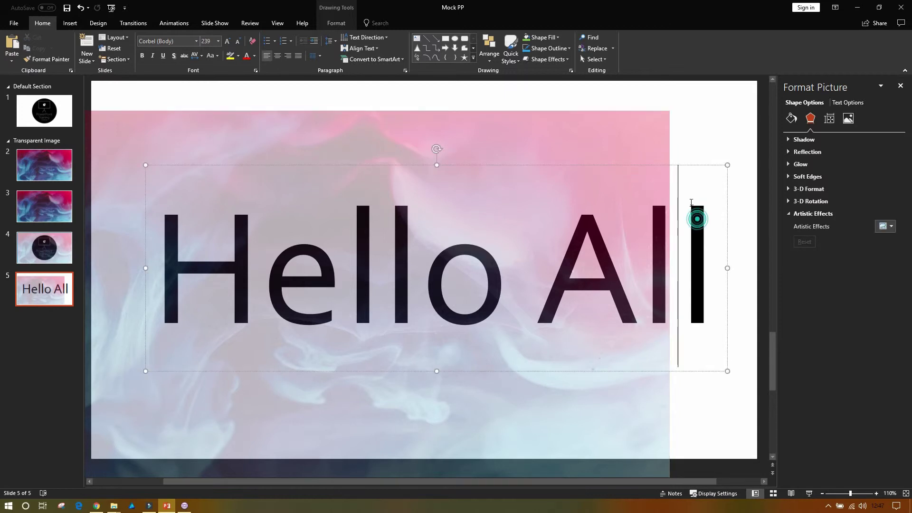
Change the font colour of the "Hello All" text to a dark red theme colour
left_click(692, 166)
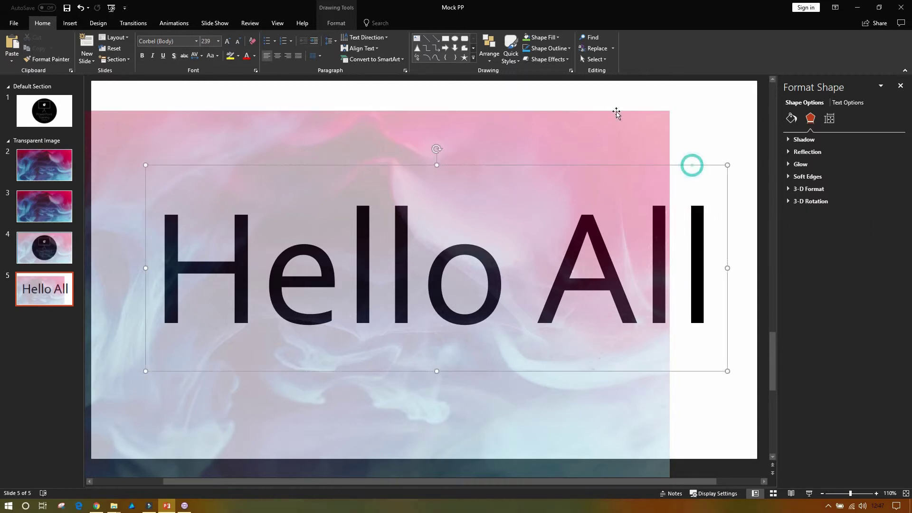
left_click(254, 55)
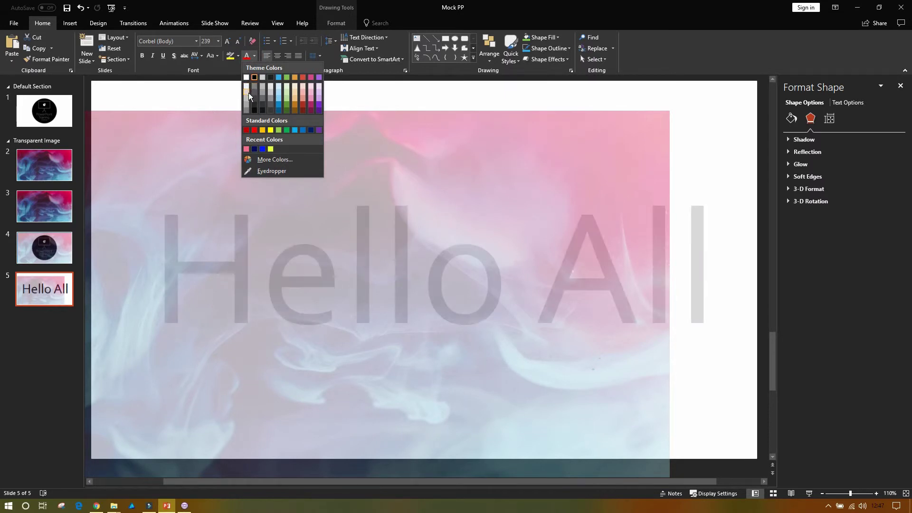
left_click(304, 104)
Move the transparent picture back so it covers the whole slide and all of the text, and deselect it
left_click(478, 126)
left_click_drag(547, 124, 563, 100)
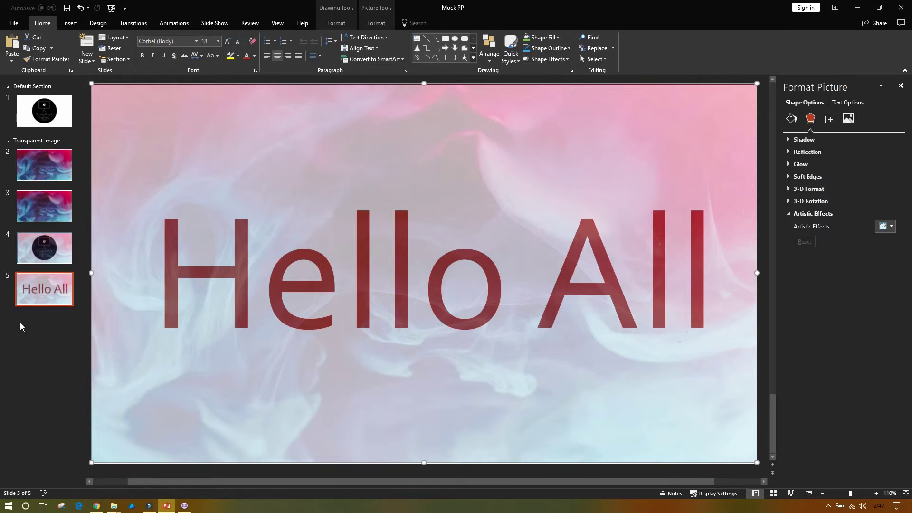
left_click(41, 330)
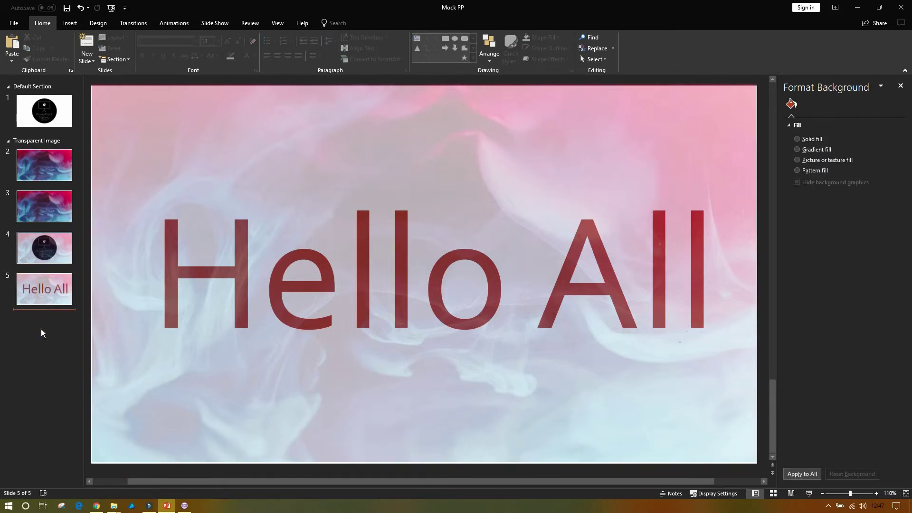
Move slide 3 with the untouched full-slide picture to the end of the deck, select its picture and close the formatting pane
key("Up")
key("Up")
key("Up")
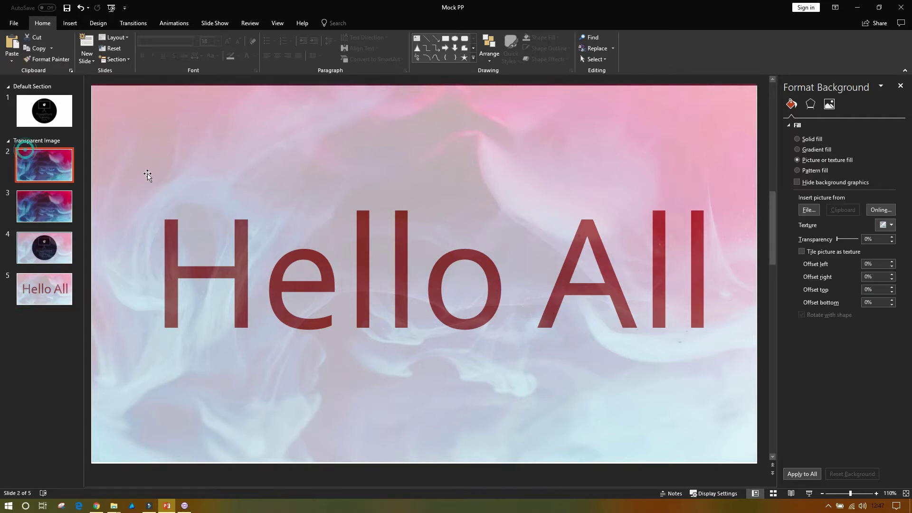
left_click(138, 172)
right_click(33, 170)
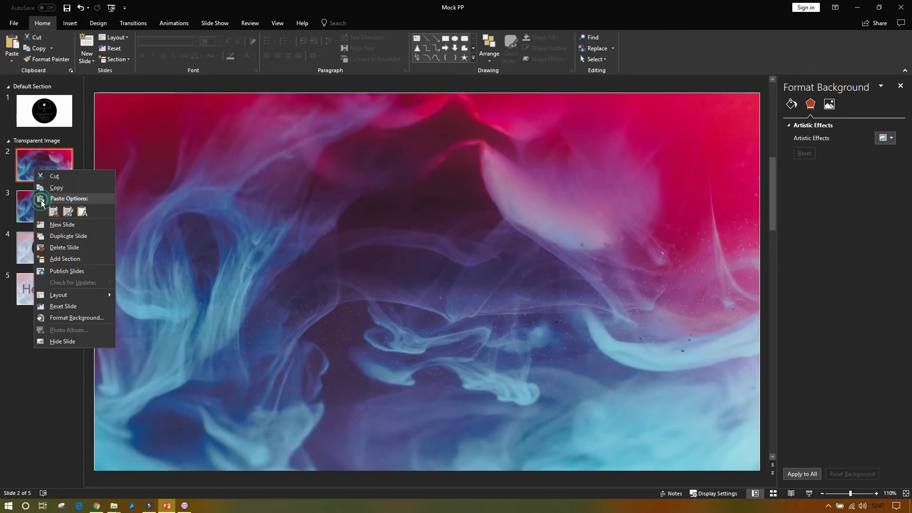
left_click(55, 416)
left_click(36, 205)
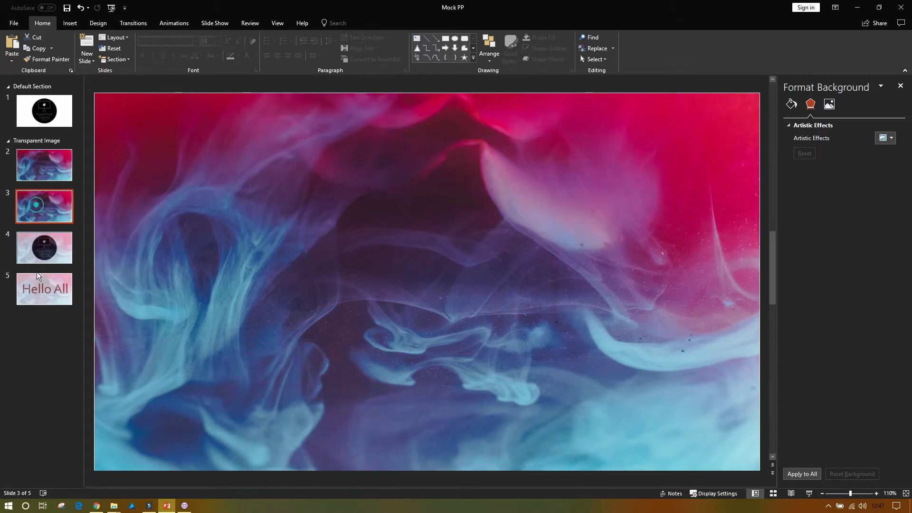
left_click_drag(22, 209, 29, 314)
left_click(279, 230)
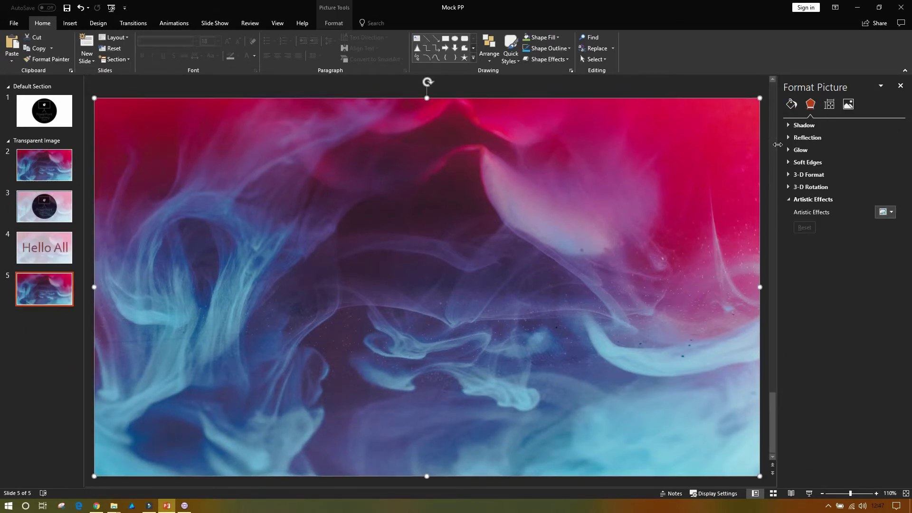
left_click(900, 85)
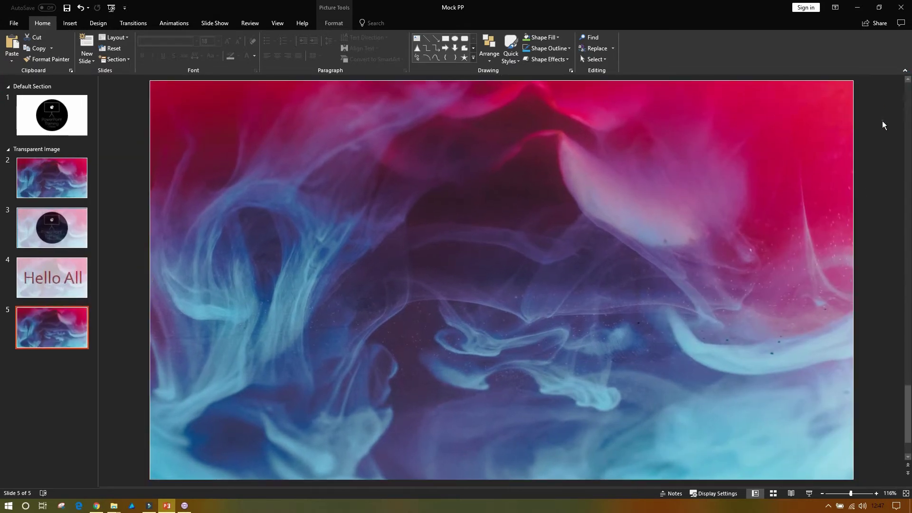
right_click(824, 132)
left_click(856, 285)
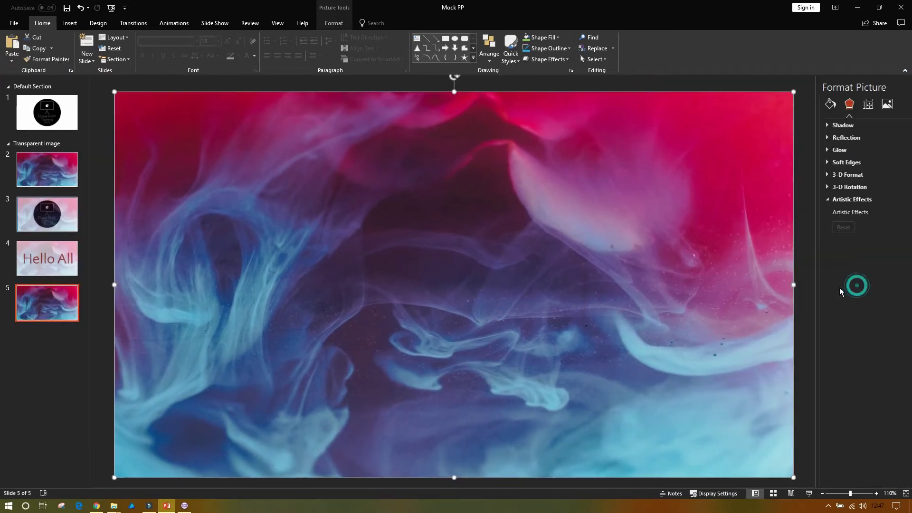
left_click(791, 104)
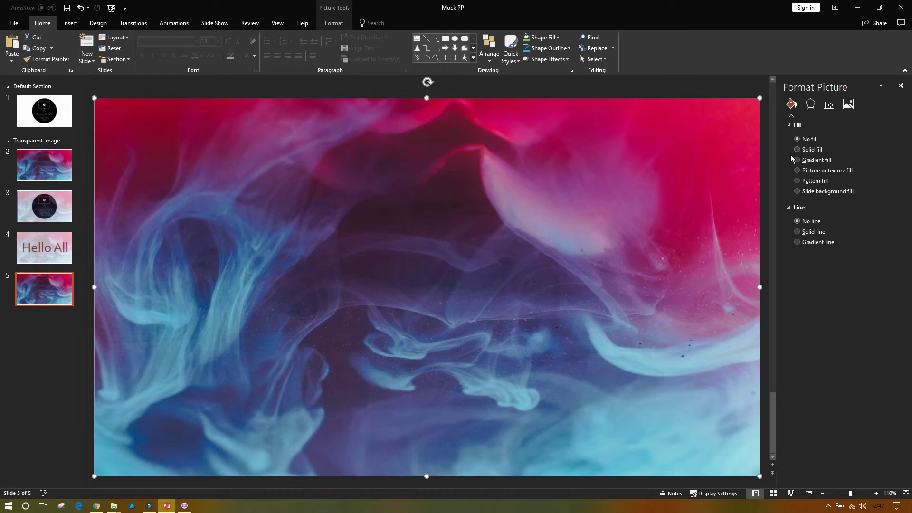
left_click(899, 86)
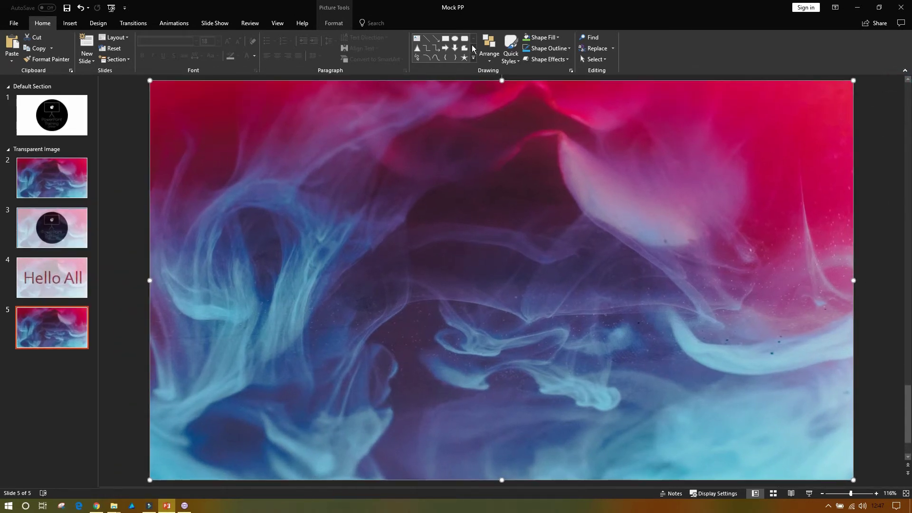
Draw a rectangle over the picture so that it covers the whole slide
left_click(445, 38)
mouse_move(148, 81)
left_mouse_down()
mouse_move(463, 261)
mouse_move(694, 423)
mouse_move(811, 476)
mouse_move(853, 476)
left_mouse_up()
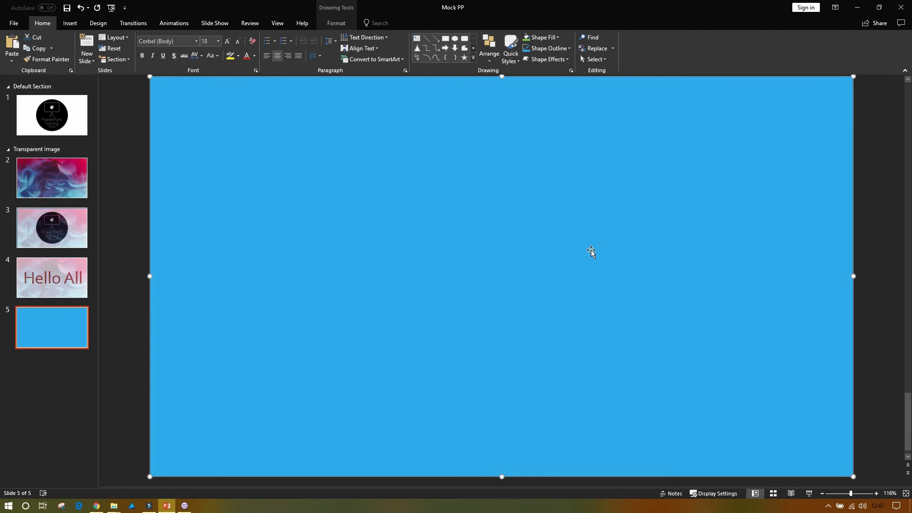
left_click(99, 263)
Open the rectangle's shape formatting options and set its solid fill transparency to 44%
right_click(229, 243)
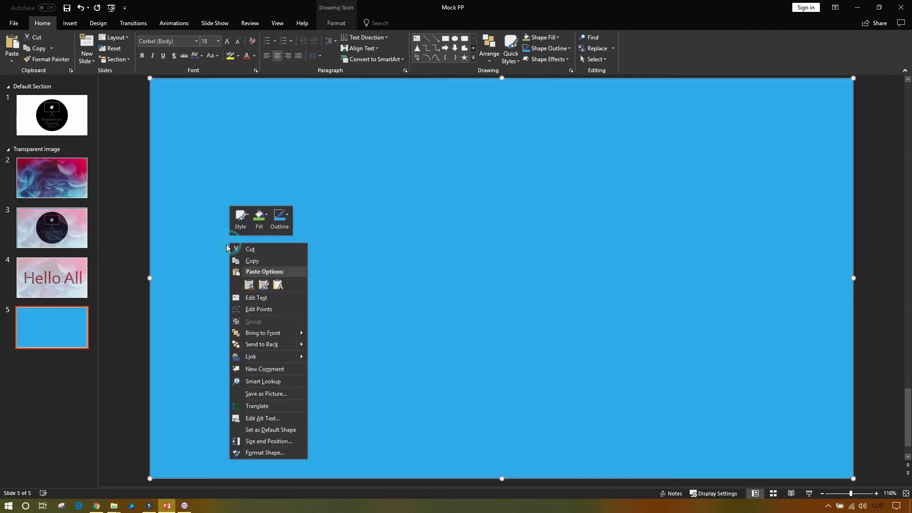
left_click(252, 457)
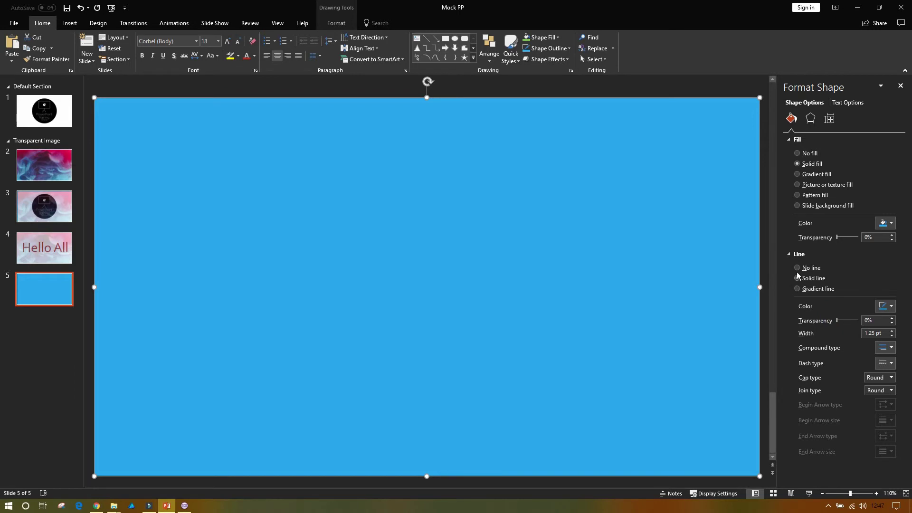
left_click(789, 254)
left_click_drag(838, 238, 847, 239)
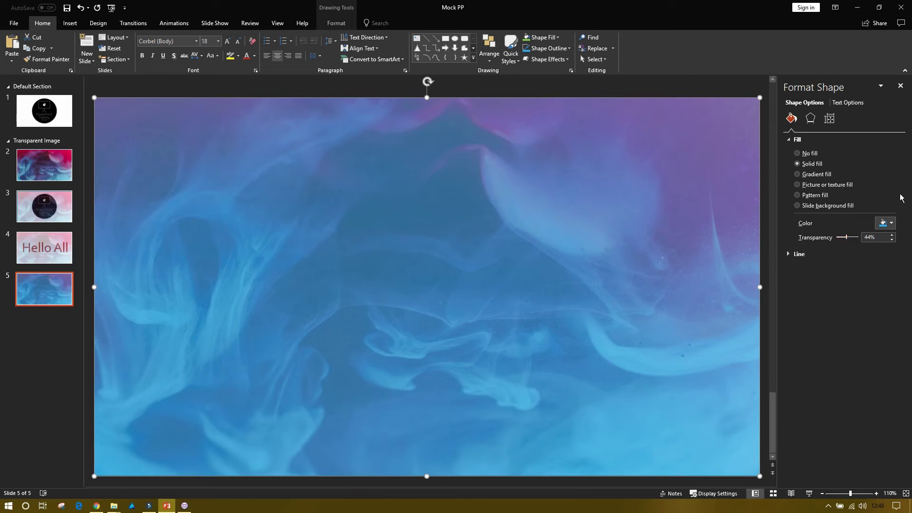
Change the overlay rectangle's fill colour to black and set its transparency to 68%
left_click(891, 223)
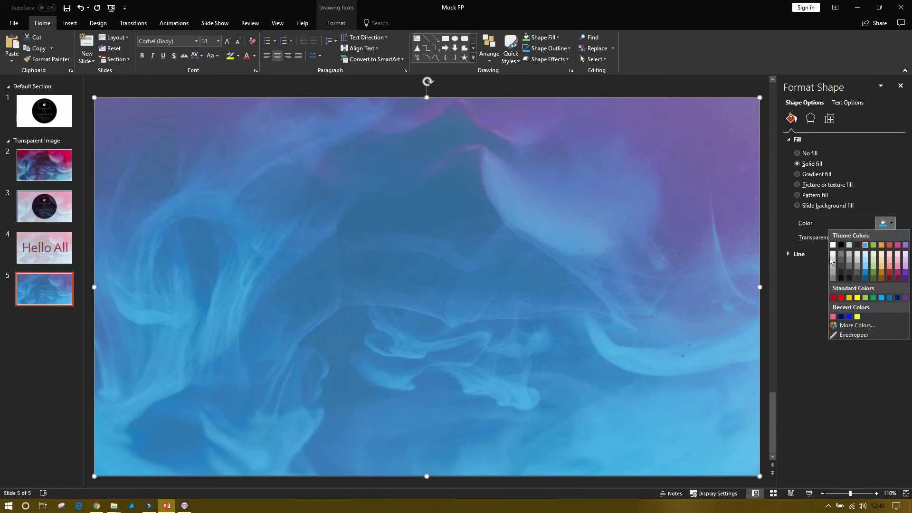
left_click(841, 246)
left_click_drag(847, 237, 850, 237)
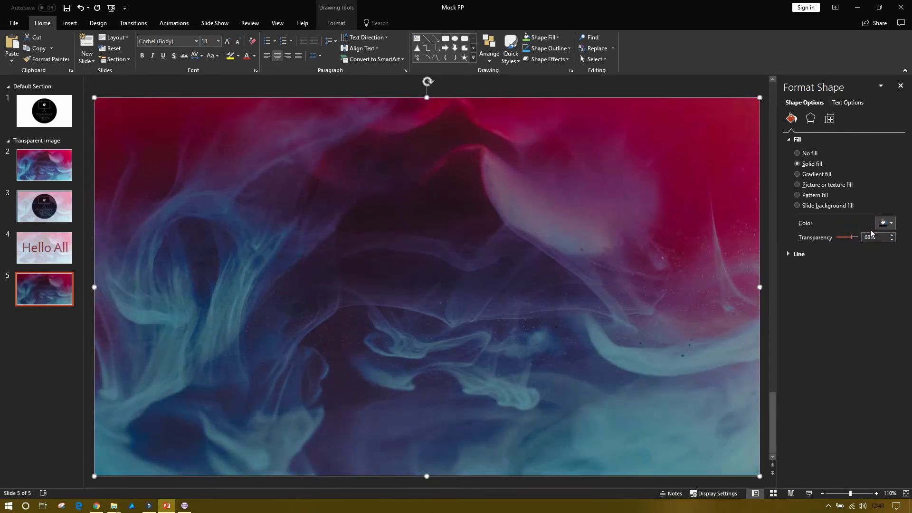
Try white as the overlay rectangle's fill colour and then set it to the red theme colour
left_click(890, 223)
left_click(836, 248)
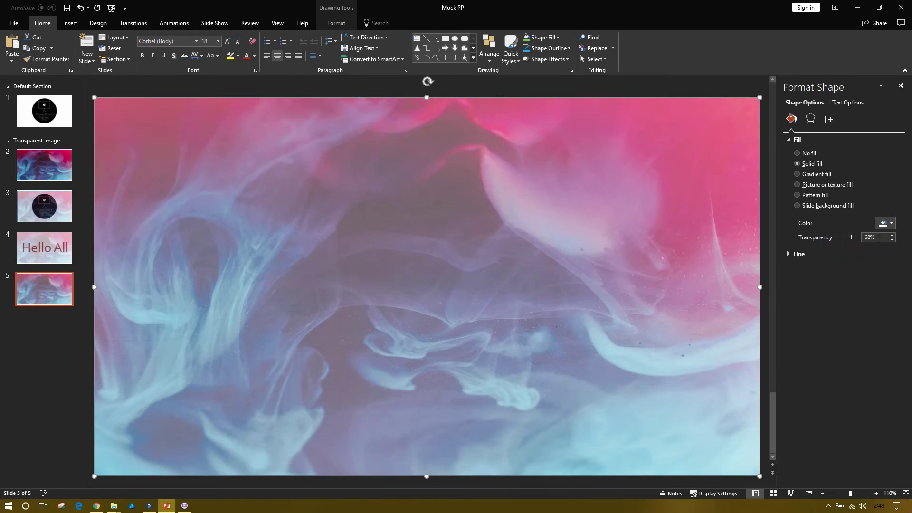
left_click(890, 223)
left_click(890, 246)
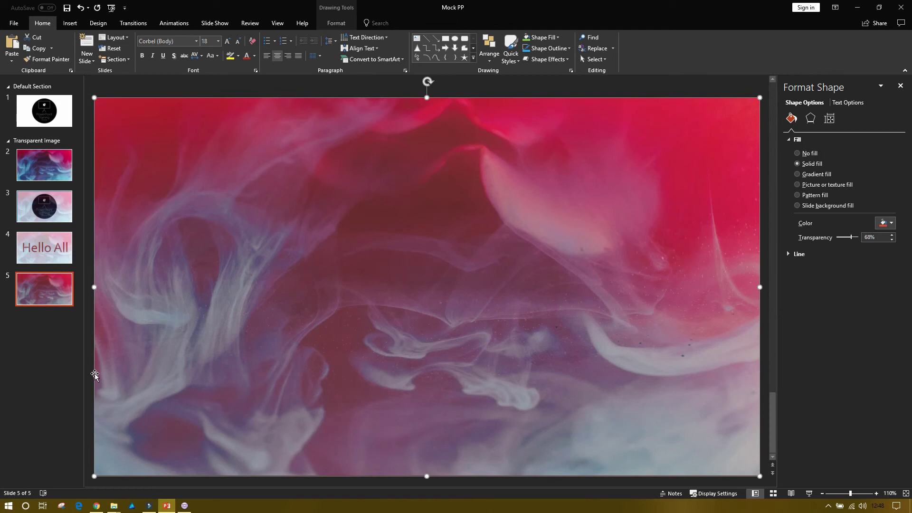
Close the formatting pane and display the slide with the PowerPoint Training Online logo
left_click(53, 366)
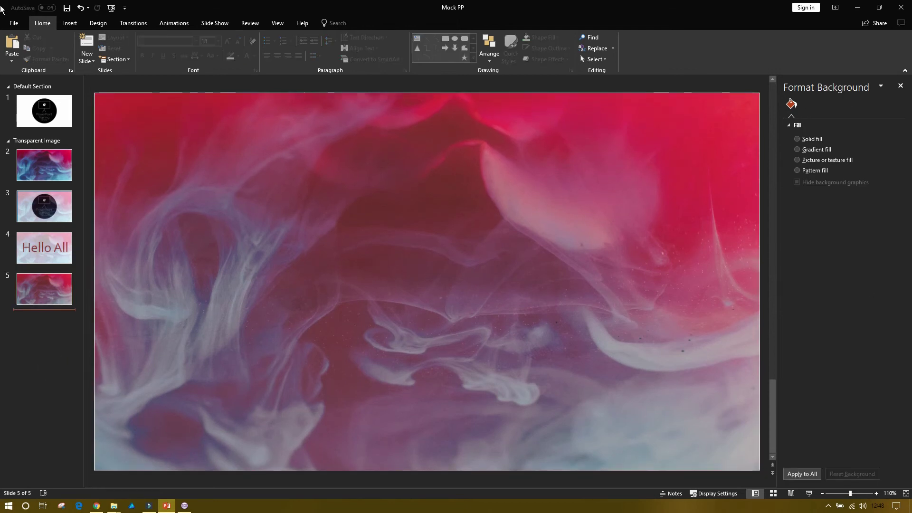
left_click(900, 85)
left_click(47, 247)
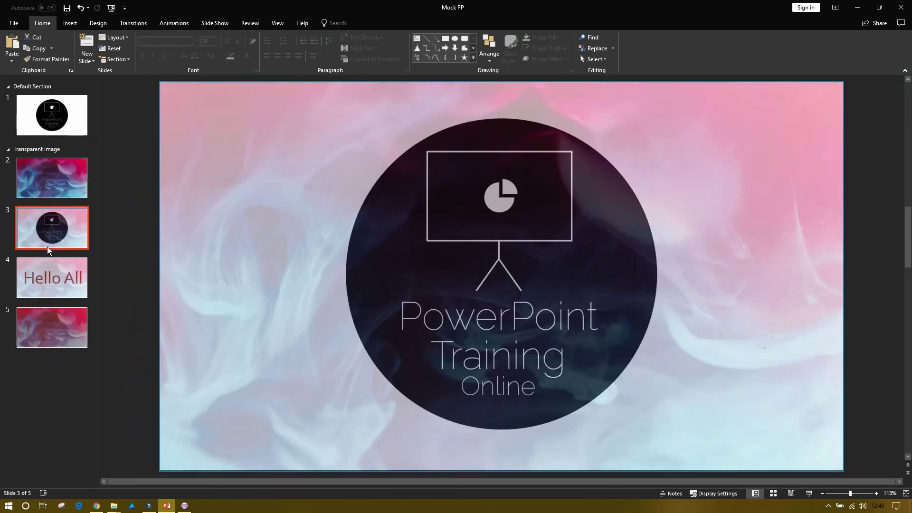